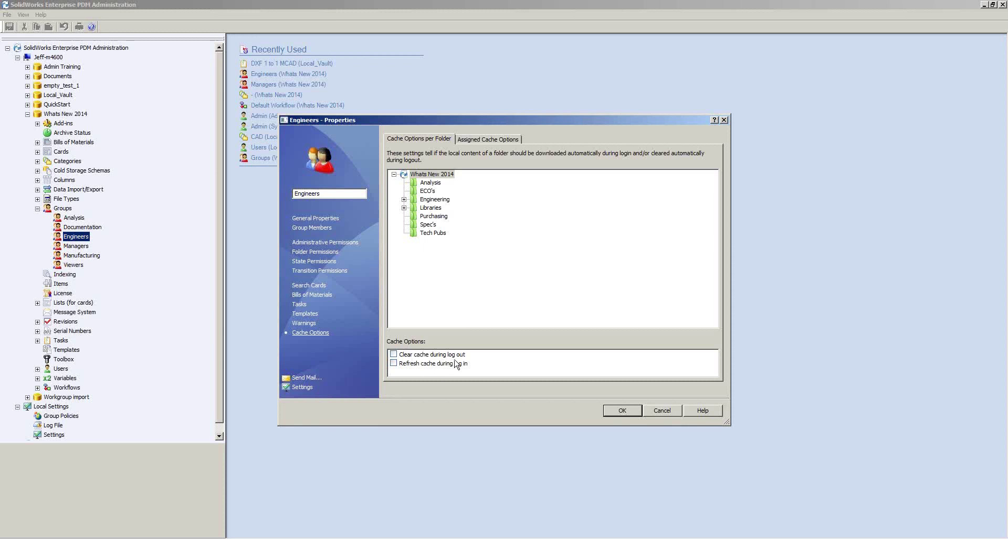
# - Review the Engineers group's cache options for the Toolbox and Templates folders under Libraries, and expand the Toolbox folder
pyautogui.click(404, 208)
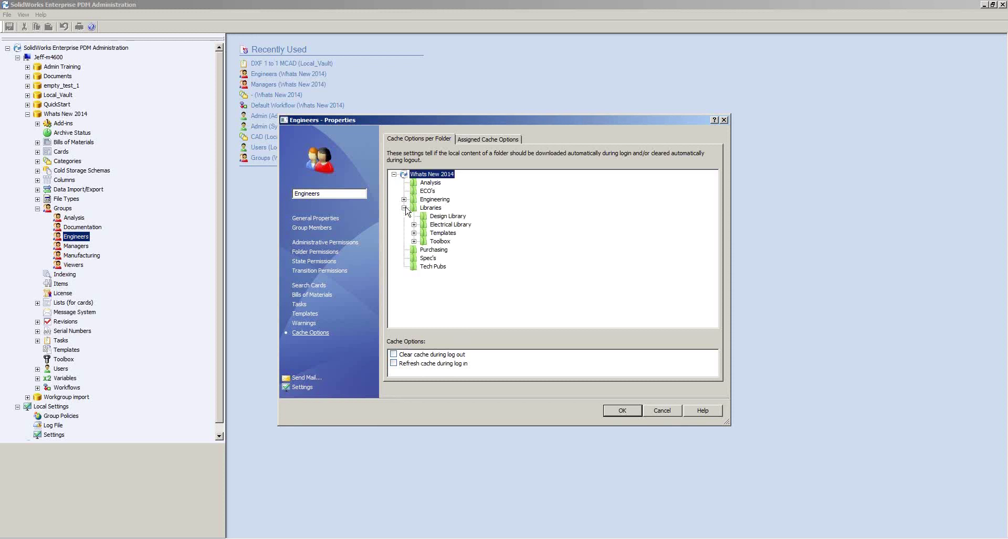
pyautogui.click(425, 243)
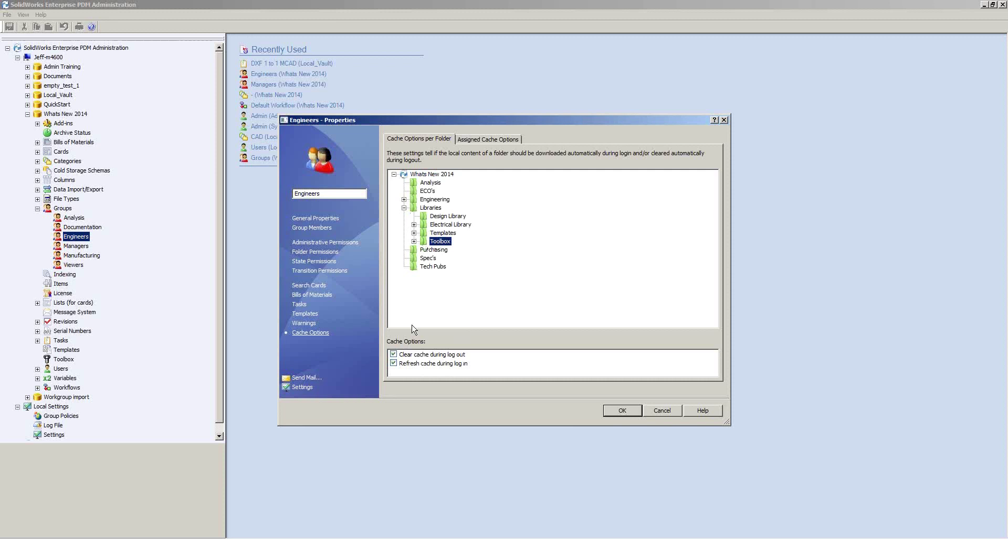
pyautogui.click(432, 234)
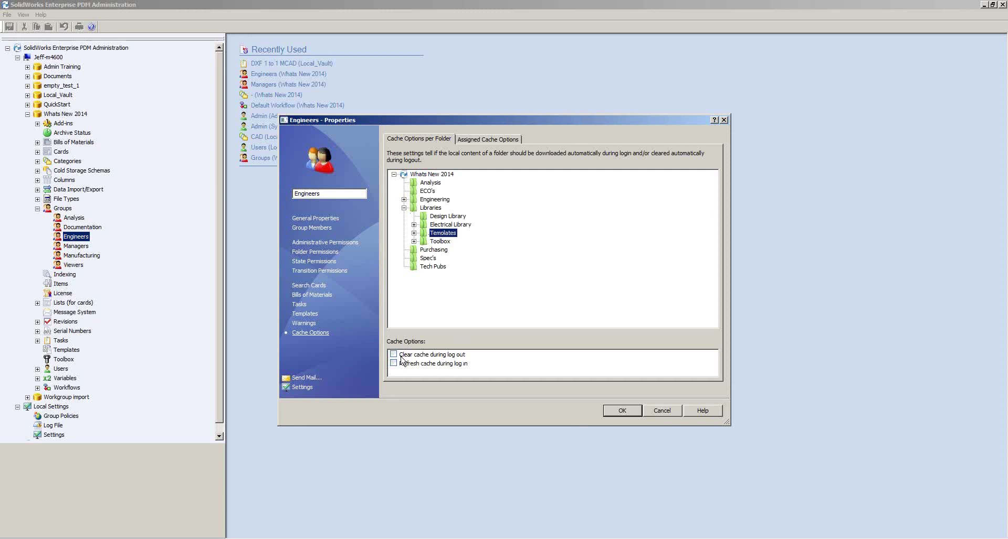
pyautogui.click(433, 243)
pyautogui.click(414, 241)
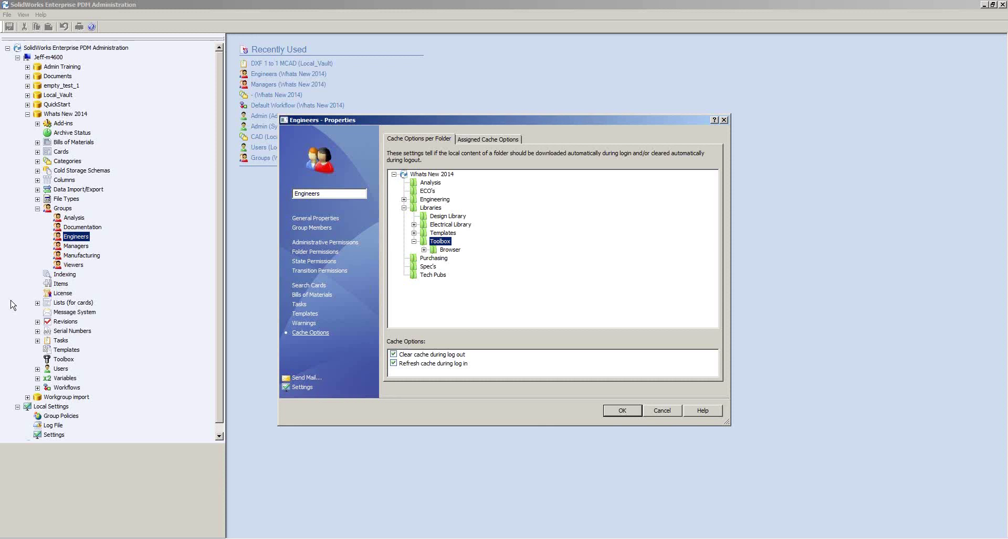
# - Open the Engineers group's settings and display the Reference Dialog options
pyautogui.click(302, 388)
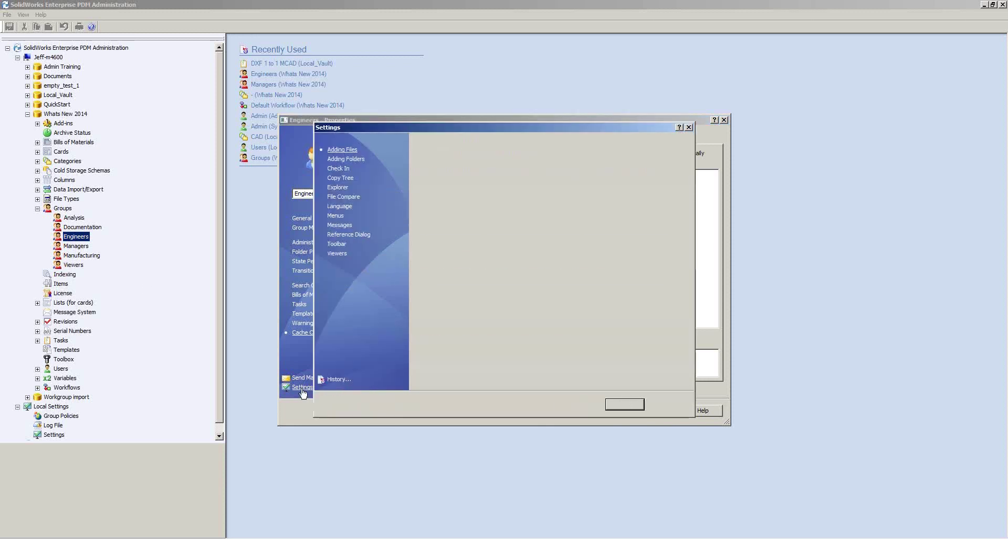
pyautogui.click(360, 237)
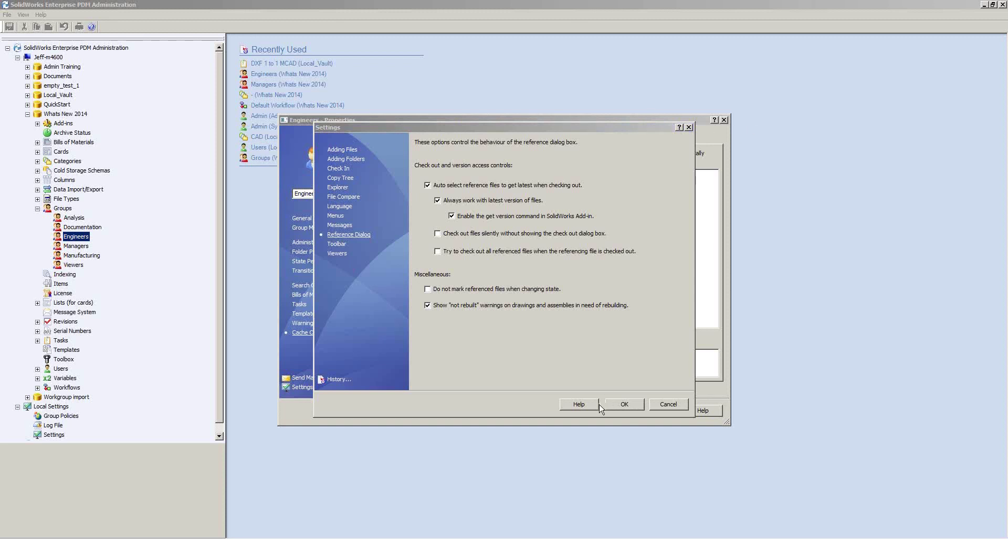
# - Switch to the OS (C:) Windows Explorer window, open the Whats New 2014 vault and log in with the account's user name and password
pyautogui.moveTo(304, 522)
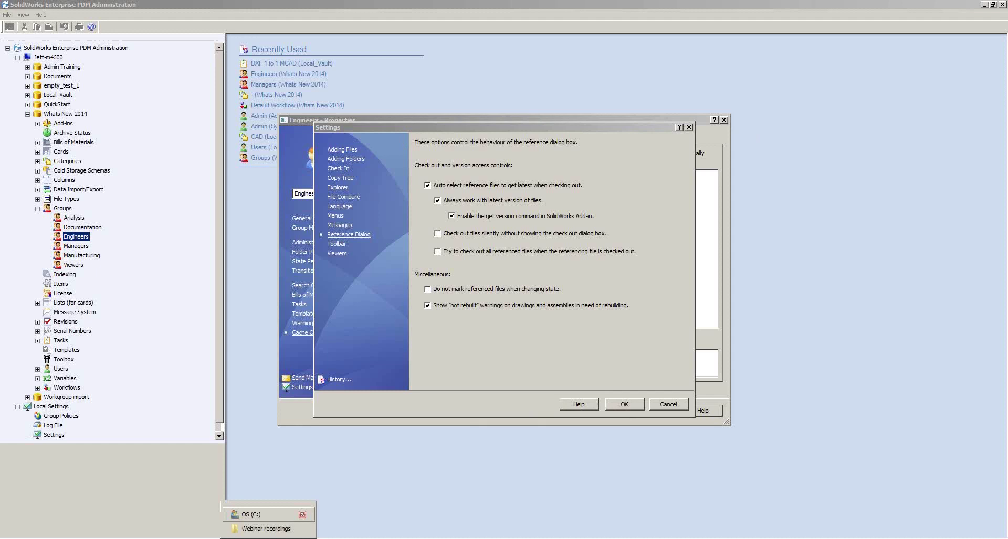
pyautogui.click(252, 515)
pyautogui.click(44, 215)
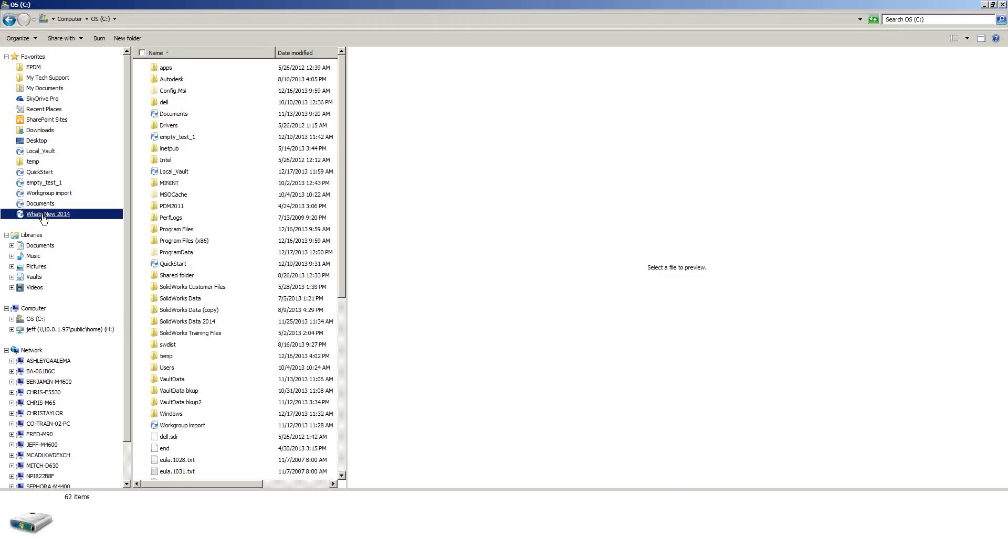
pyautogui.doubleClick(44, 215)
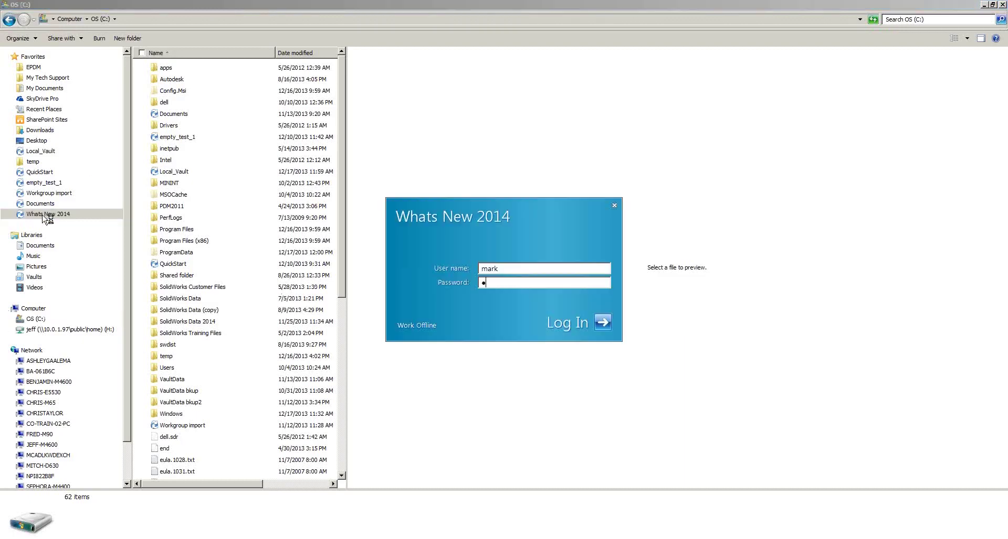
pyautogui.press('Return')
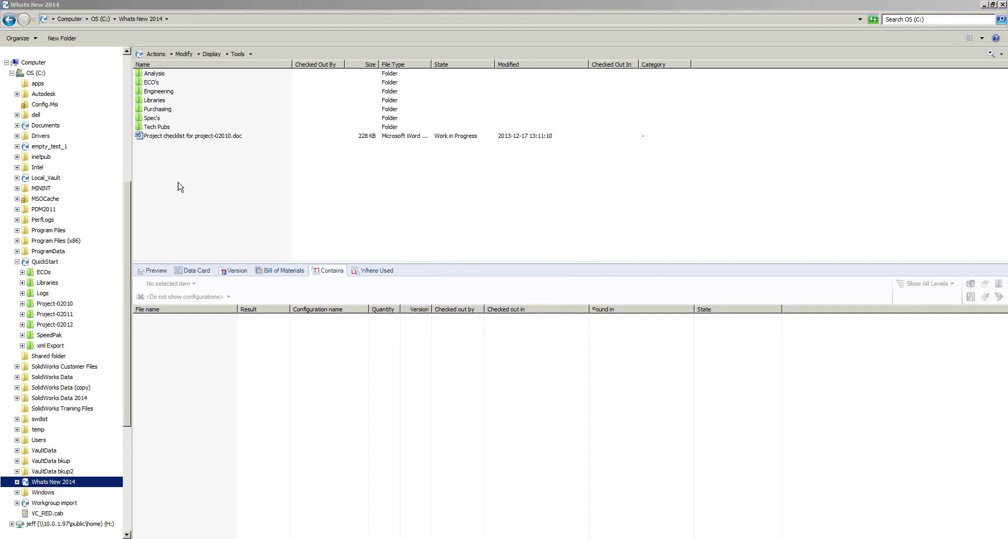
# - Browse to the Shredder folder inside Engineering and select the assembly 10000239.SLDASM
pyautogui.click(154, 92)
pyautogui.doubleClick(154, 94)
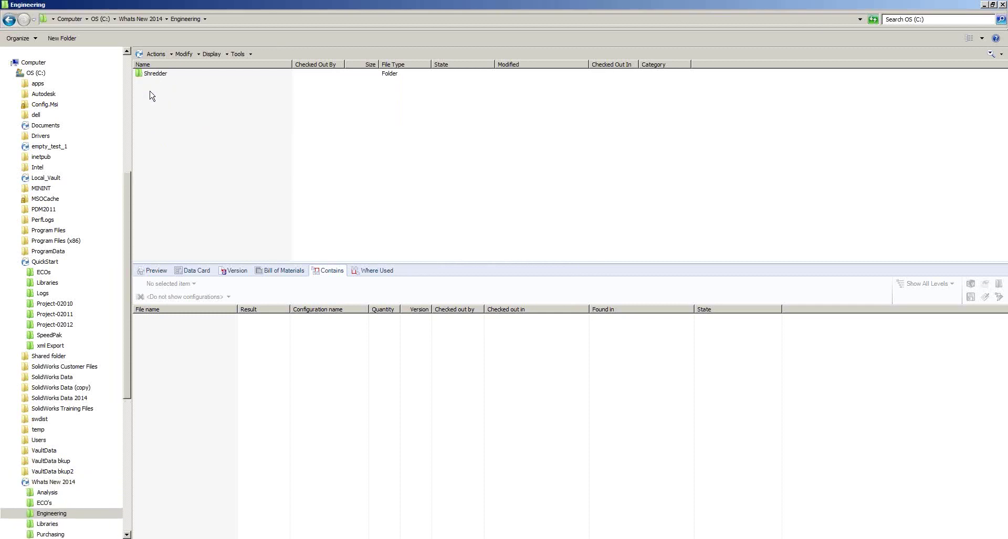
pyautogui.doubleClick(156, 75)
pyautogui.click(159, 84)
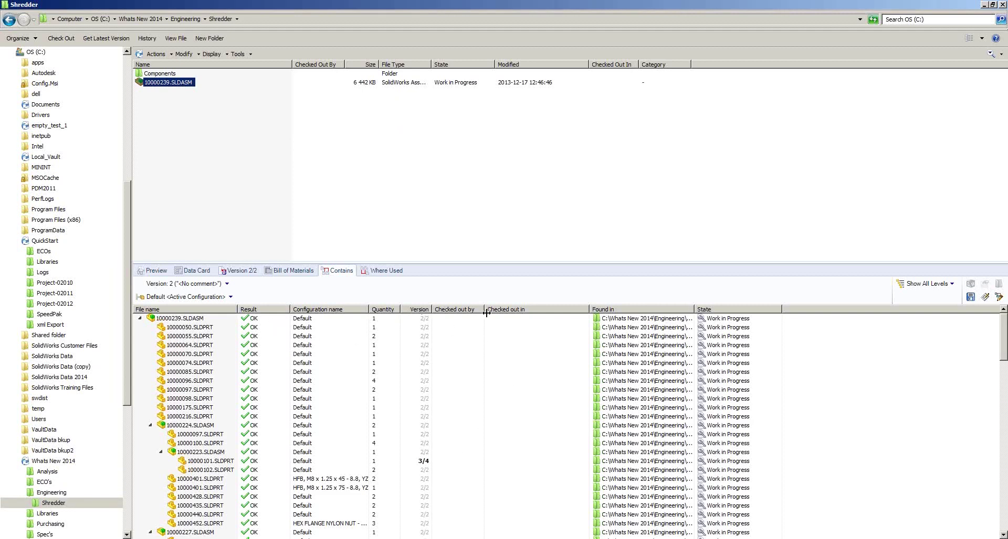
# - Add the Description column to the assembly's Contains list and place it between Result and Configuration name
pyautogui.rightClick(541, 312)
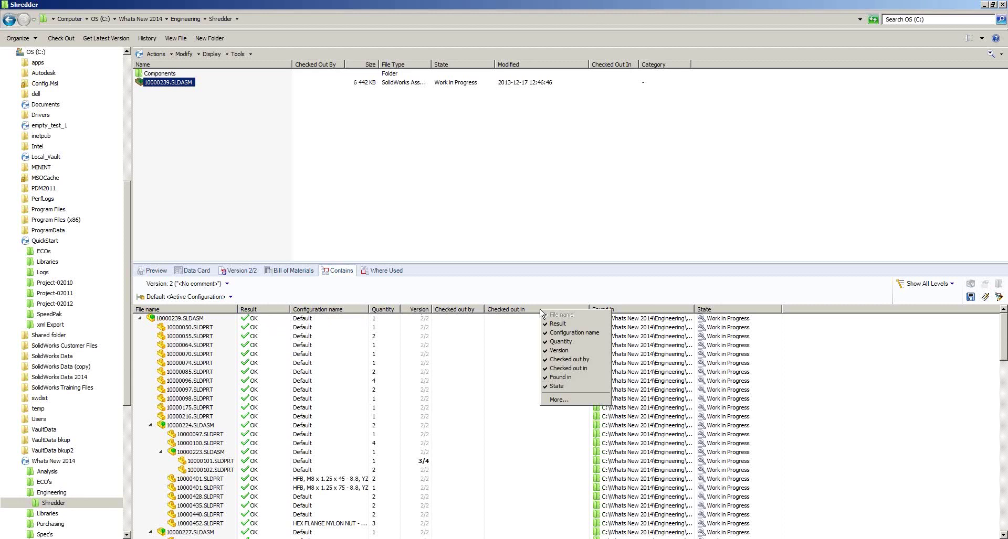
pyautogui.click(566, 401)
pyautogui.moveTo(574, 239); pyautogui.dragTo(574, 275)
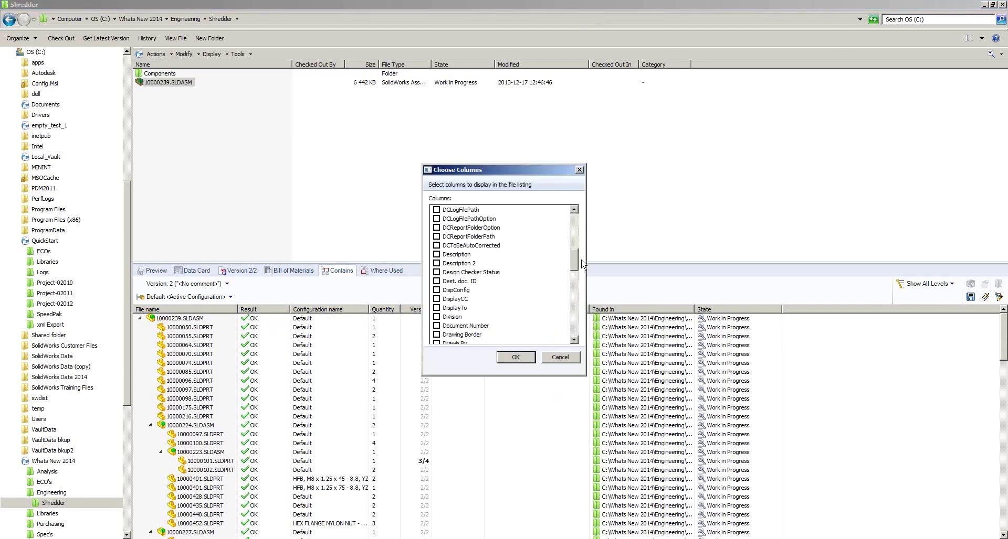
pyautogui.click(438, 255)
pyautogui.click(515, 358)
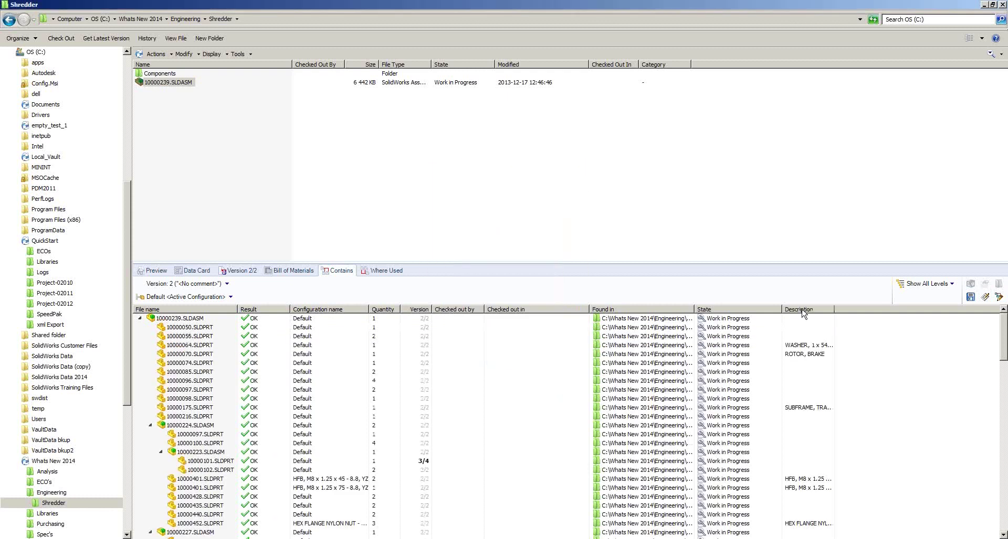
pyautogui.moveTo(804, 310); pyautogui.dragTo(392, 309)
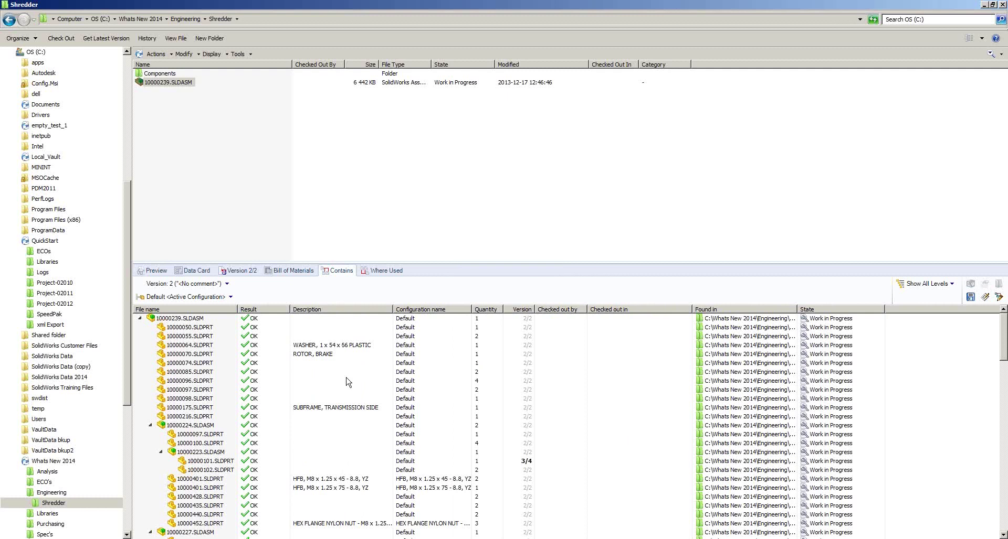
# - Collapse 10000224.SLDASM in the Contains list, compare the Top Level Only display, and return to Show All Levels
pyautogui.click(150, 426)
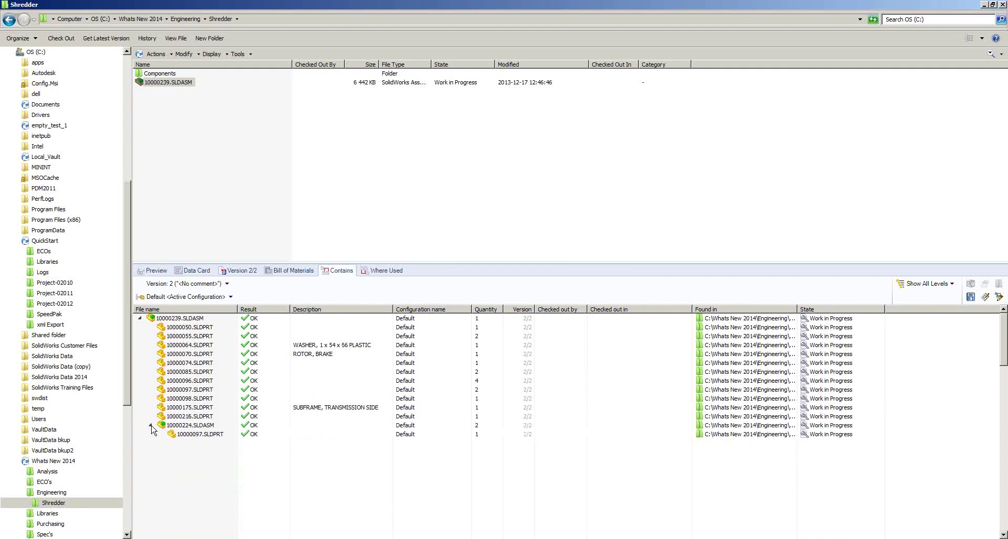
pyautogui.click(951, 284)
pyautogui.click(929, 296)
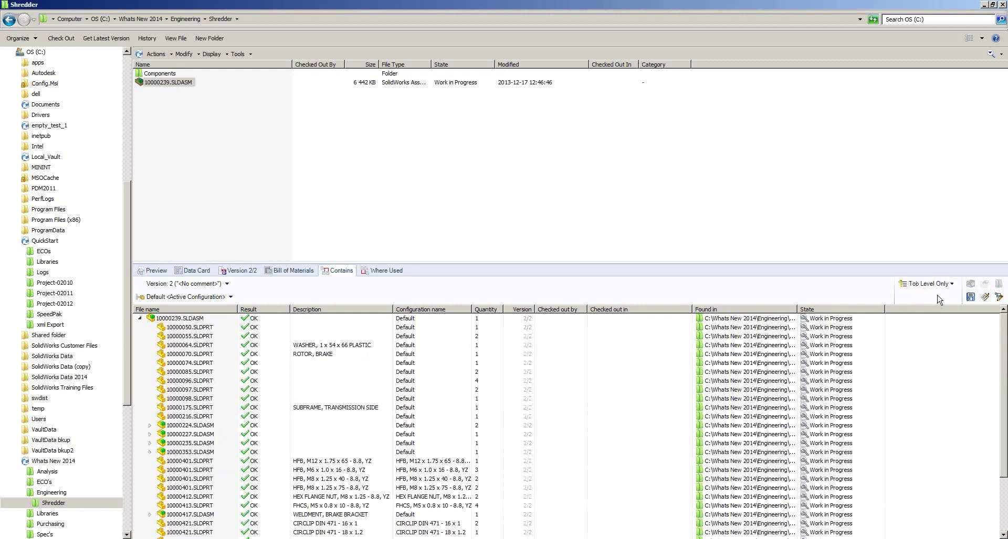
pyautogui.click(938, 286)
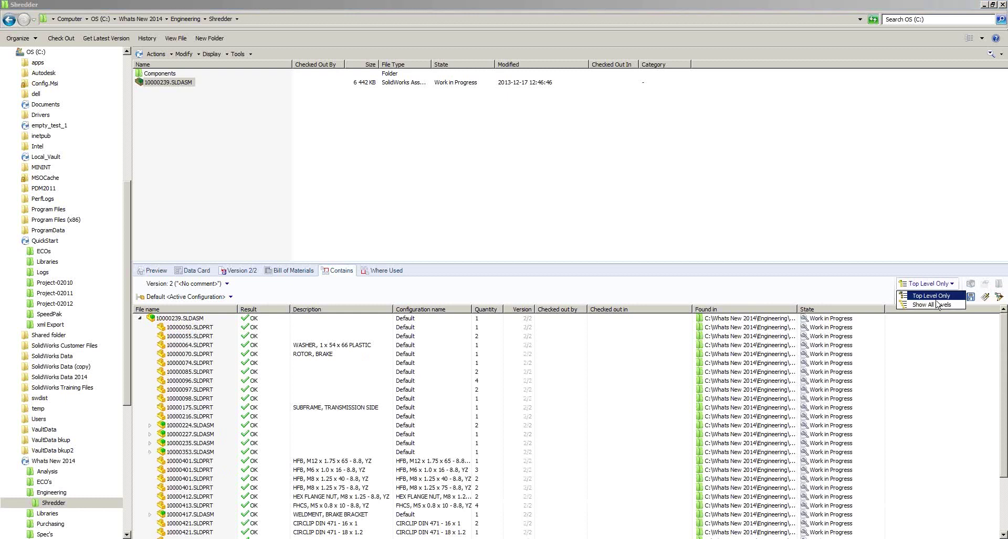
pyautogui.click(937, 305)
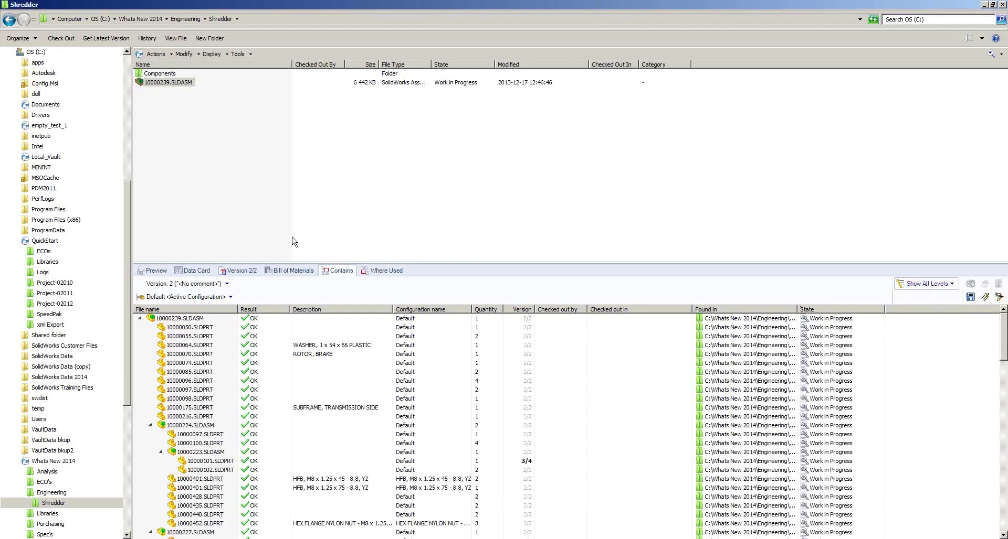
# - Start checking out 10000239.SLDASM and reorder the file list so Description sits between Result and Check out
pyautogui.rightClick(167, 84)
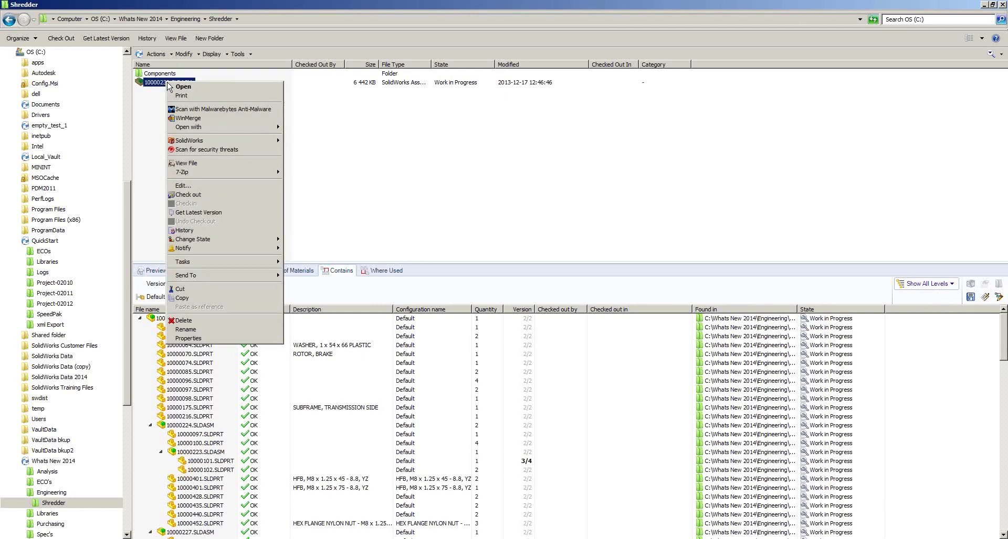
pyautogui.click(201, 197)
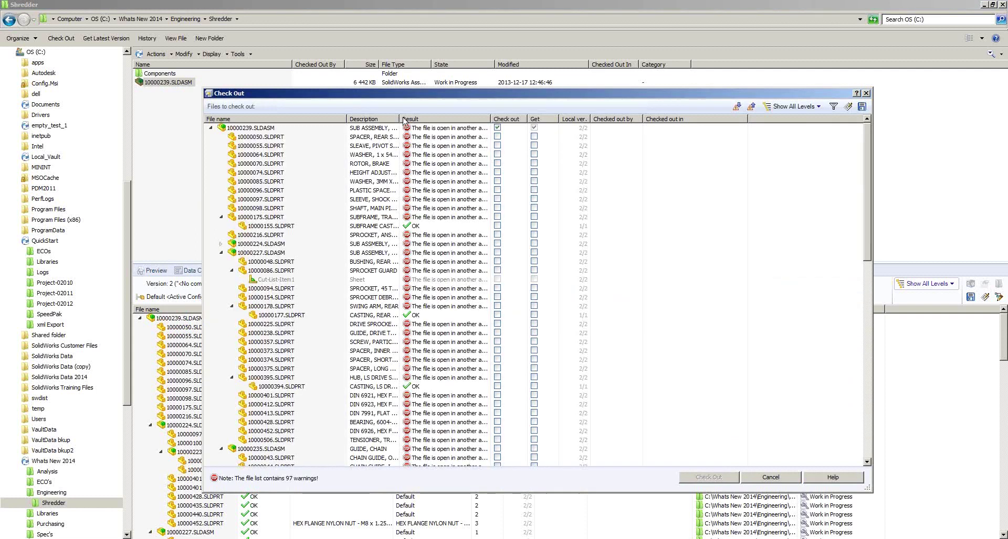
pyautogui.rightClick(383, 121)
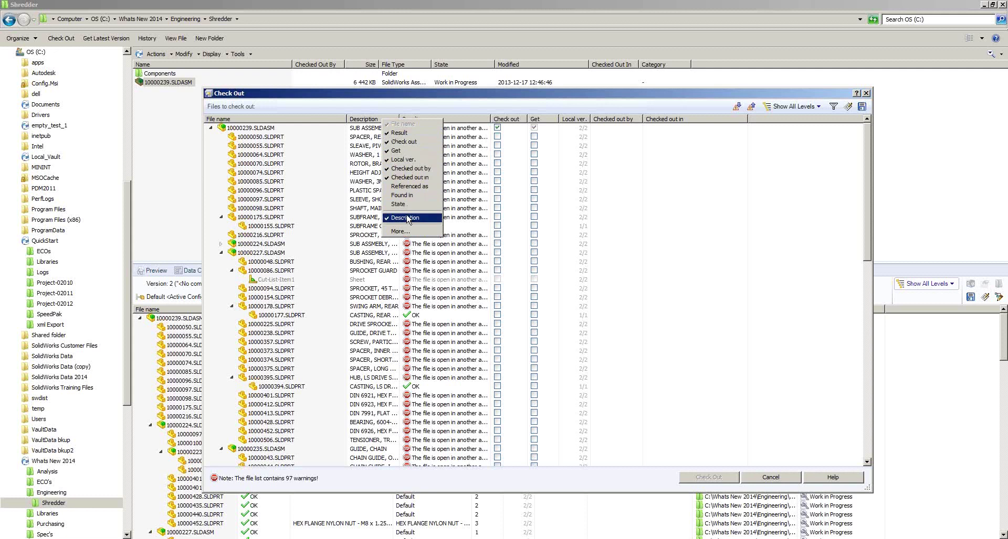
pyautogui.click(370, 120)
pyautogui.moveTo(370, 119); pyautogui.dragTo(496, 124)
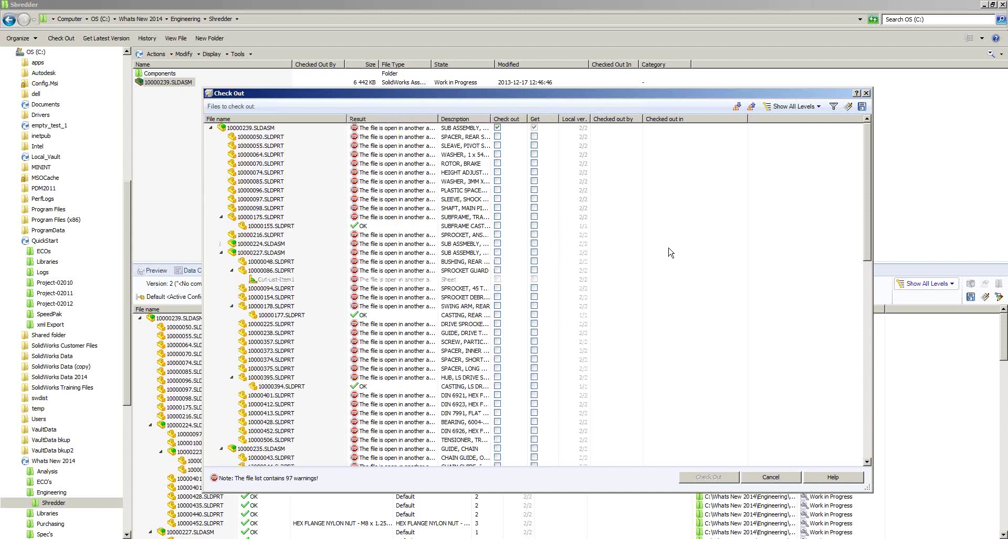
# - Show the reference selection controls, then mark and unmark 10000227.SLDASM with all its references for check-out
pyautogui.rightClick(608, 168)
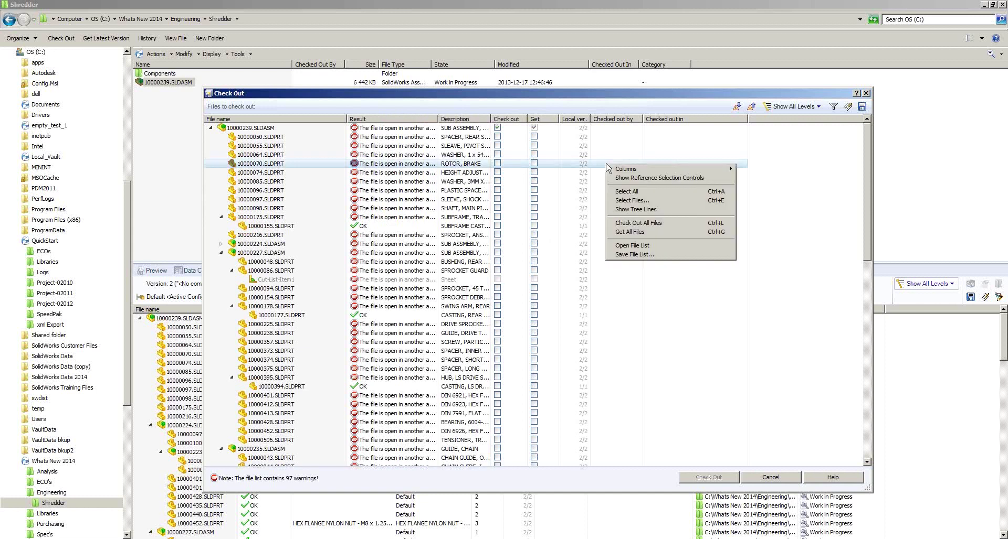
pyautogui.click(631, 178)
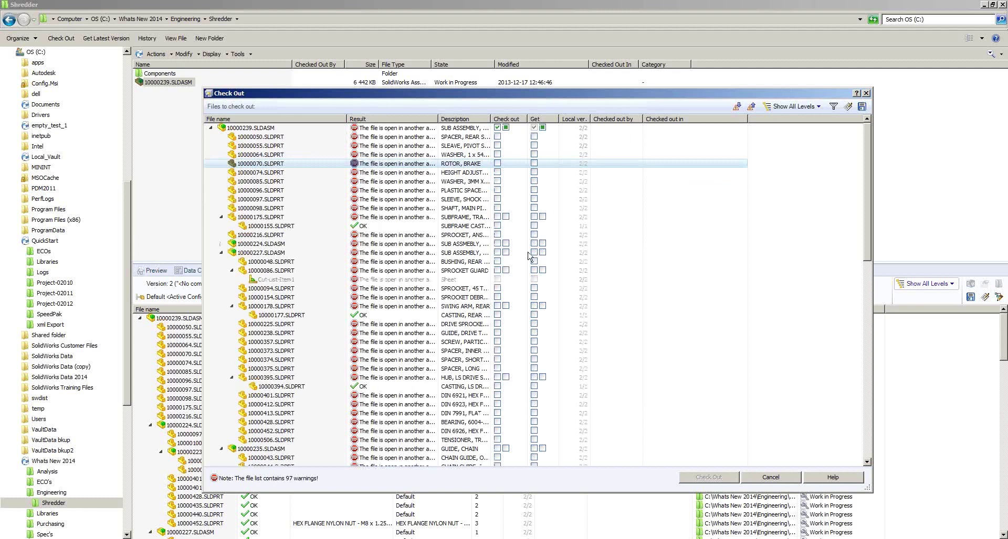
pyautogui.click(506, 253)
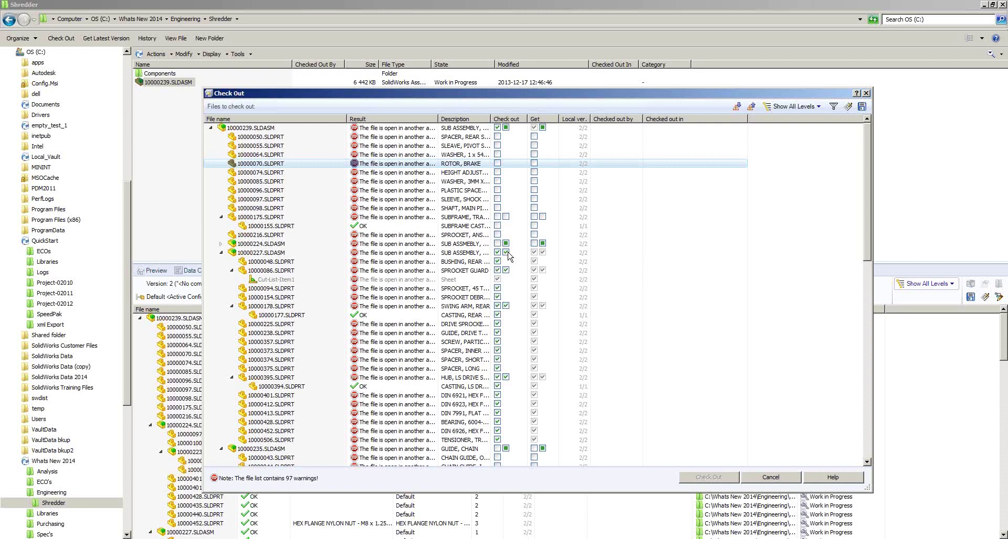
pyautogui.click(507, 252)
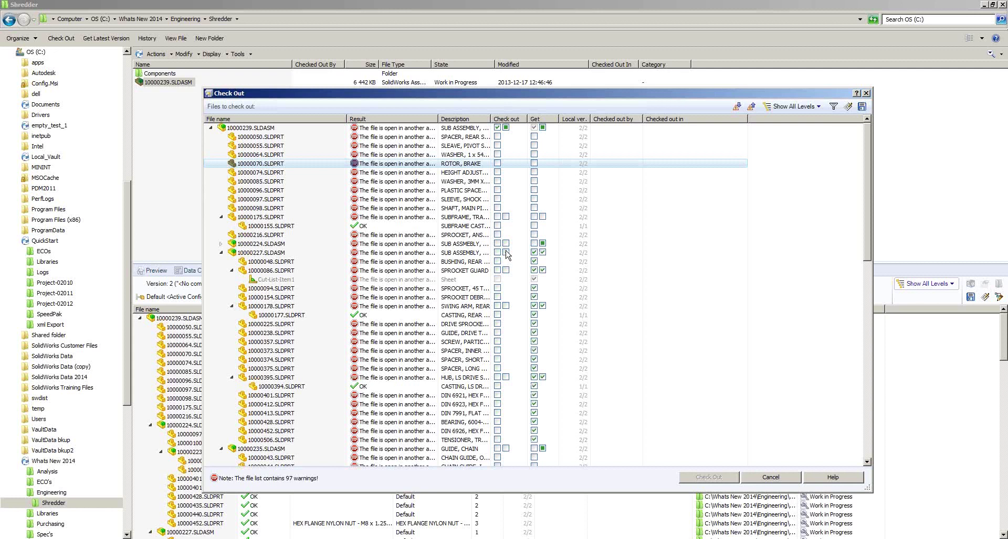
# - Step through the warnings in the check-out file list down to 10000223.SLDASM, then cancel the check-out
pyautogui.click(737, 107)
pyautogui.click(737, 107)
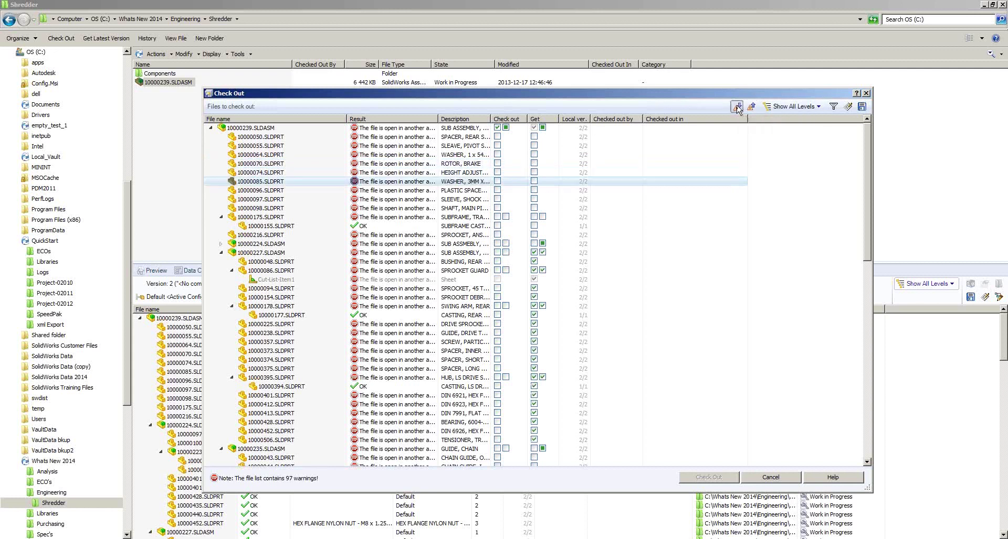
pyautogui.click(737, 107)
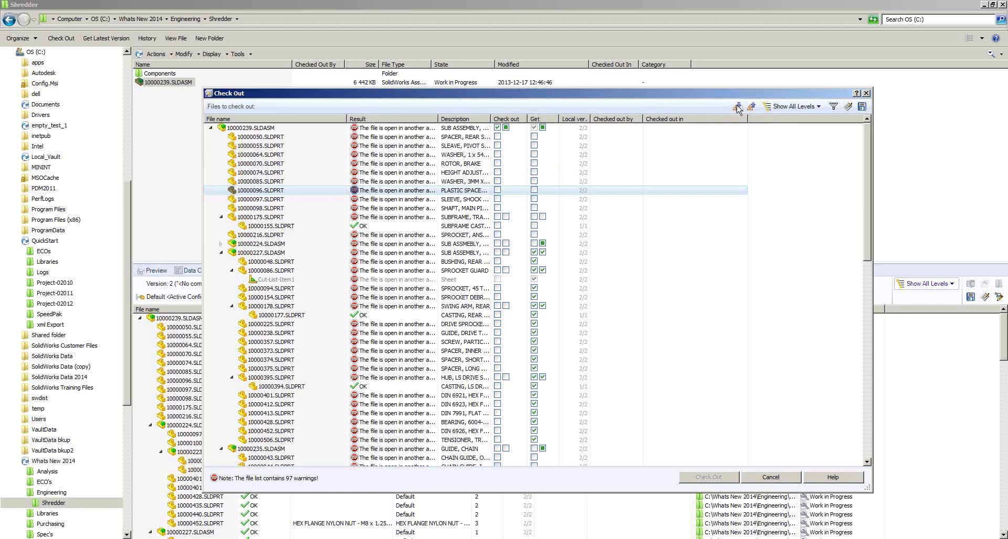
pyautogui.click(737, 107)
pyautogui.click(736, 107)
pyautogui.click(737, 107)
pyautogui.click(737, 107)
pyautogui.click(737, 107)
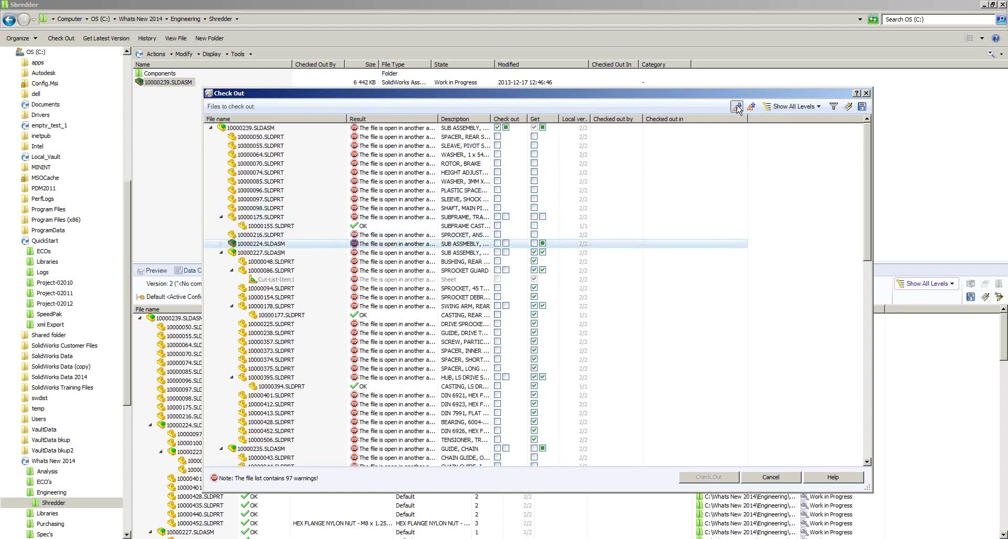
pyautogui.click(736, 107)
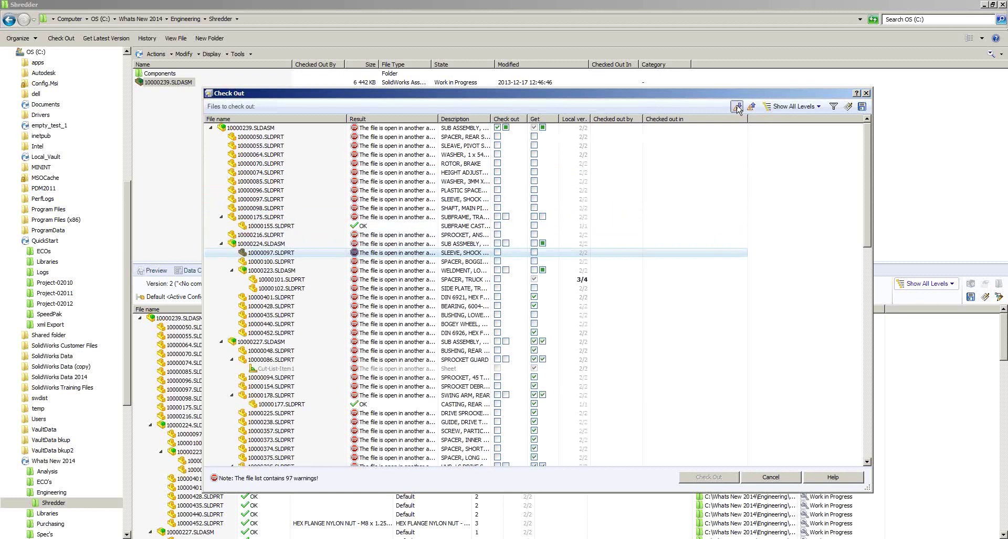
pyautogui.click(737, 107)
pyautogui.click(737, 107)
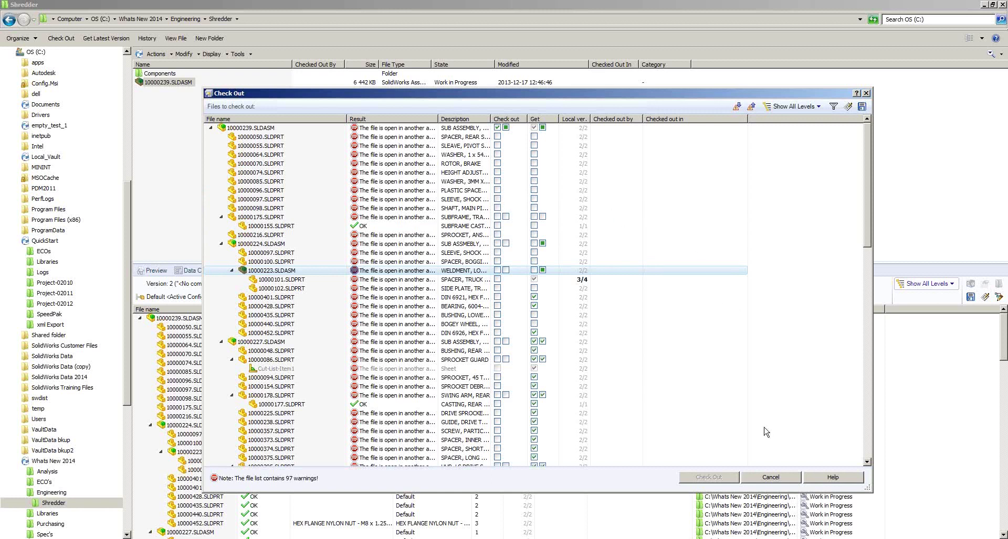
pyautogui.click(768, 478)
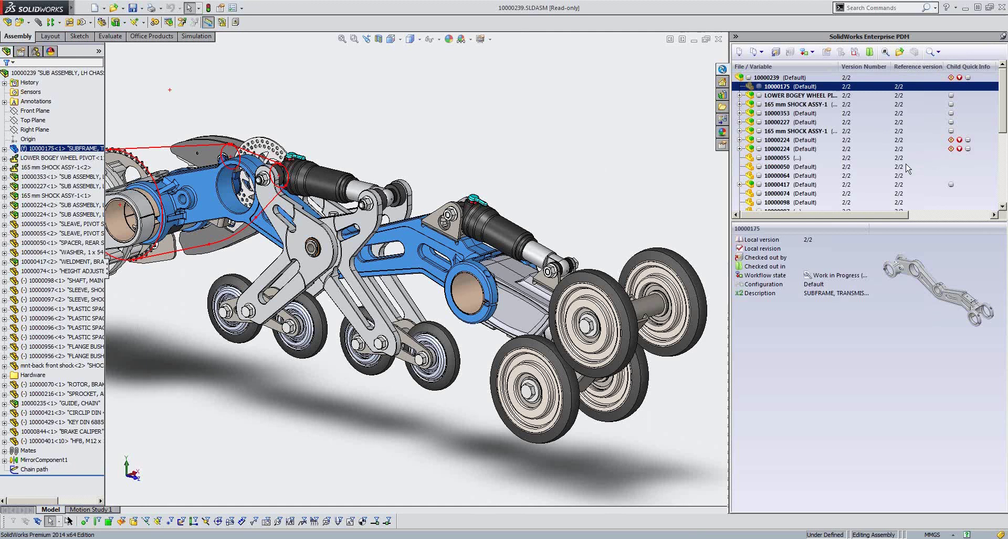
# - Expand the first 10000224 subassembly and get version 3 of part 10000101 under 10000223
pyautogui.click(742, 140)
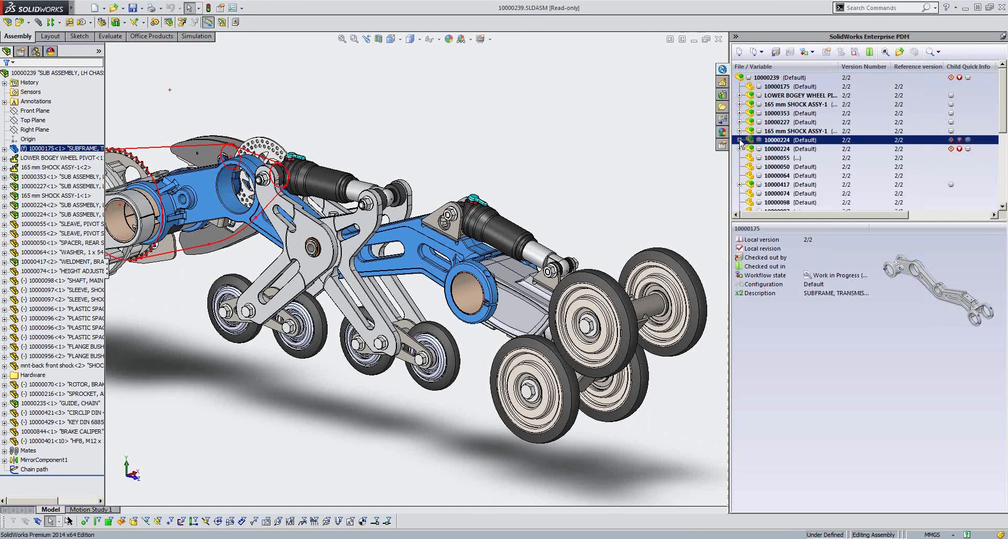
pyautogui.click(740, 140)
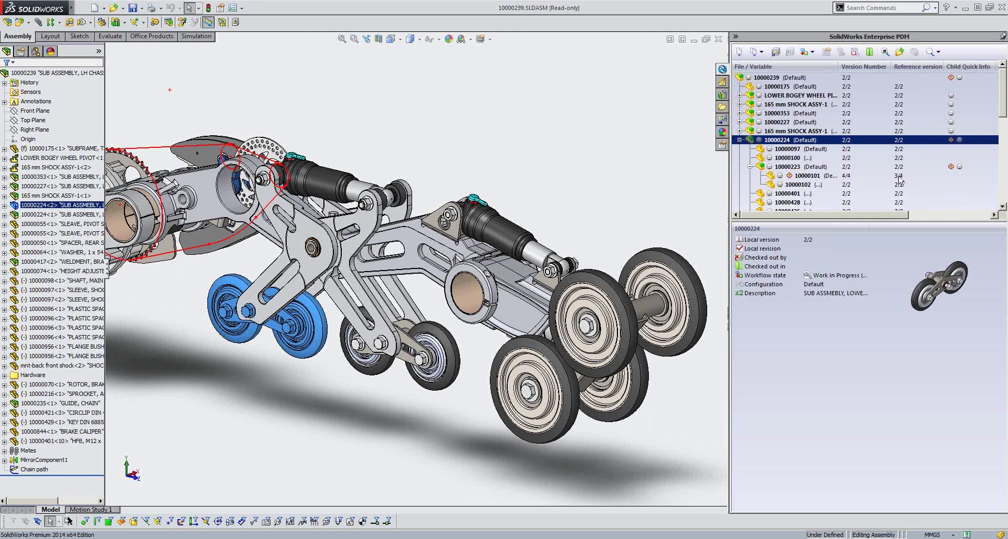
pyautogui.click(793, 175)
pyautogui.rightClick(794, 177)
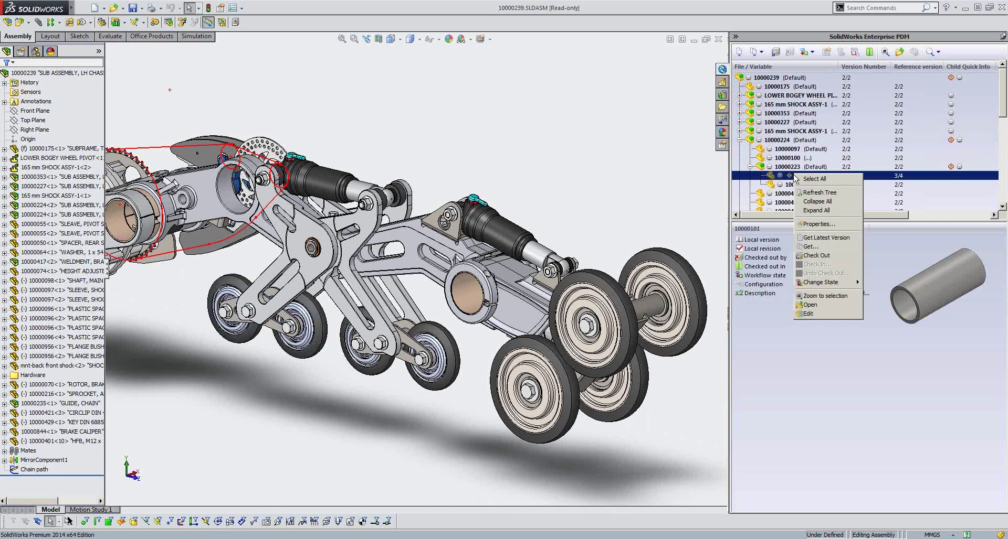
pyautogui.click(810, 246)
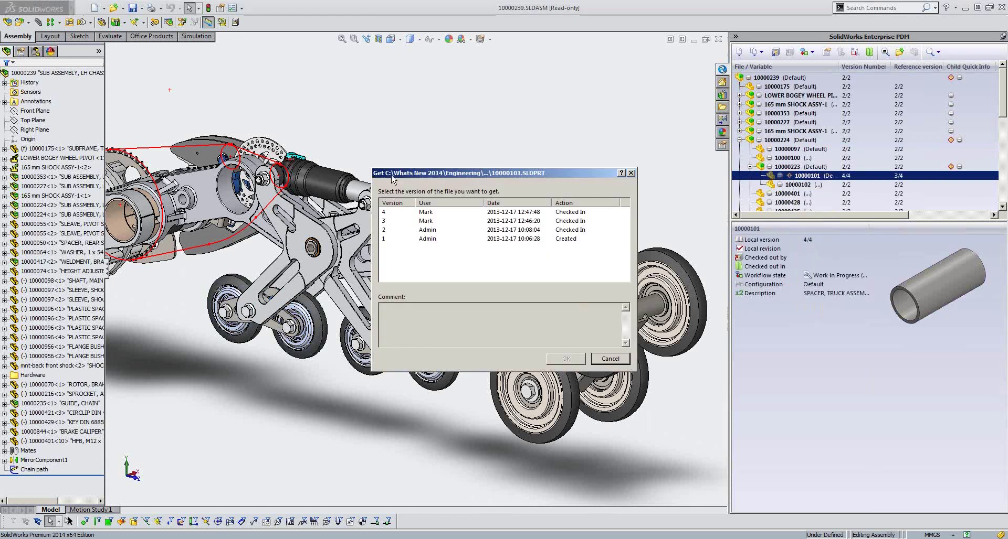
pyautogui.click(434, 231)
pyautogui.click(565, 359)
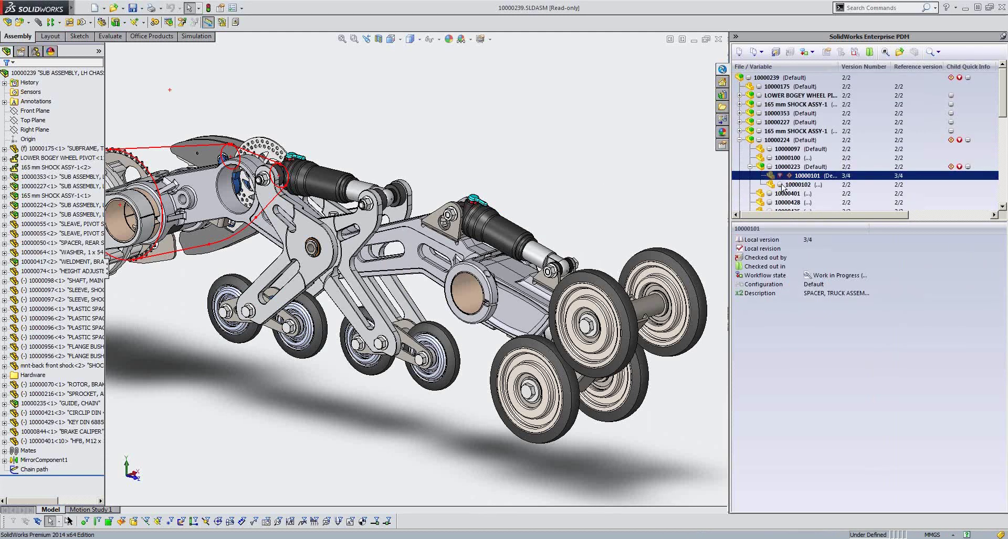
# - Select 10000102, examine the Child Quick Info for 10000223, and collapse the 10000224 subassembly
pyautogui.click(784, 186)
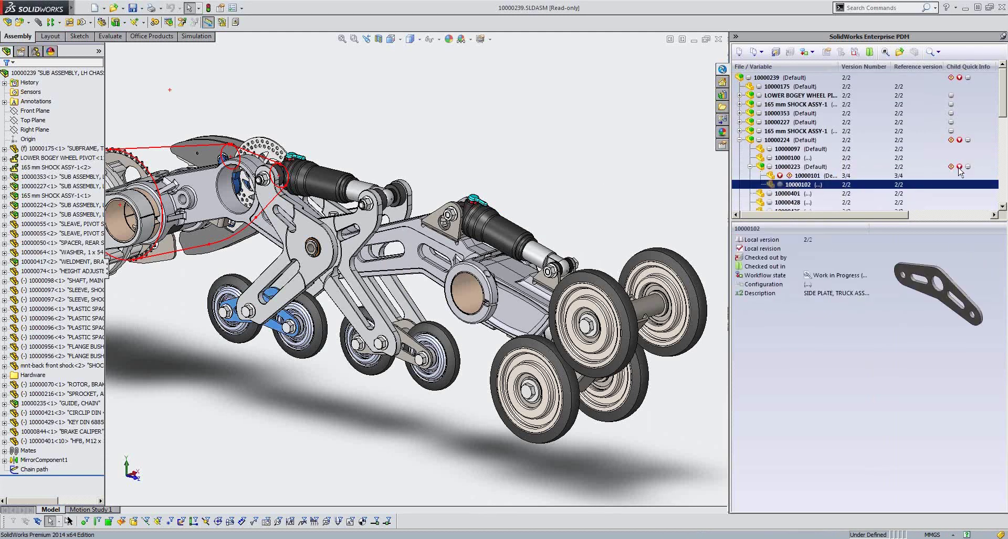
pyautogui.moveTo(960, 169)
pyautogui.click(739, 141)
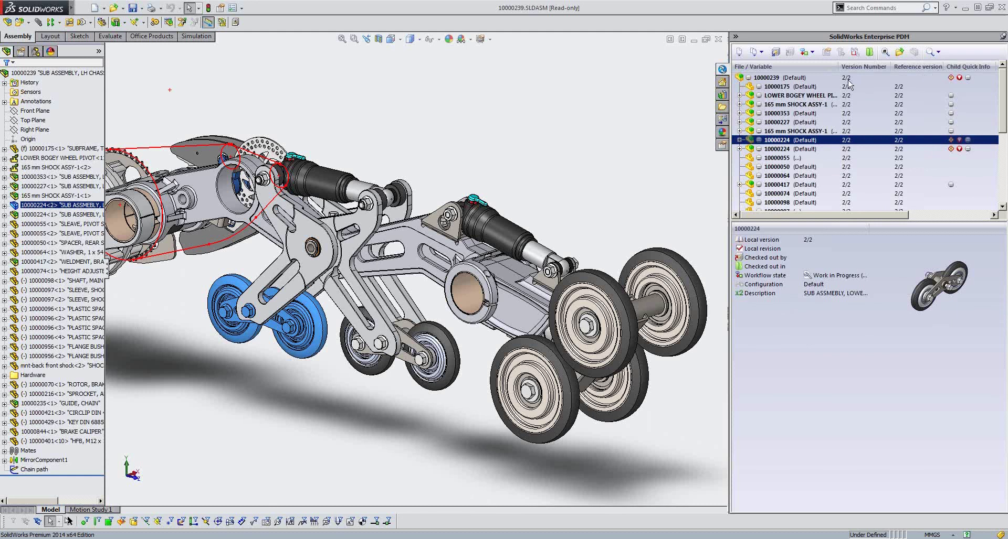
# - Start the Submit for approval transition on 10000175, filter the notification recipients by "m", and cancel the transition
pyautogui.click(778, 87)
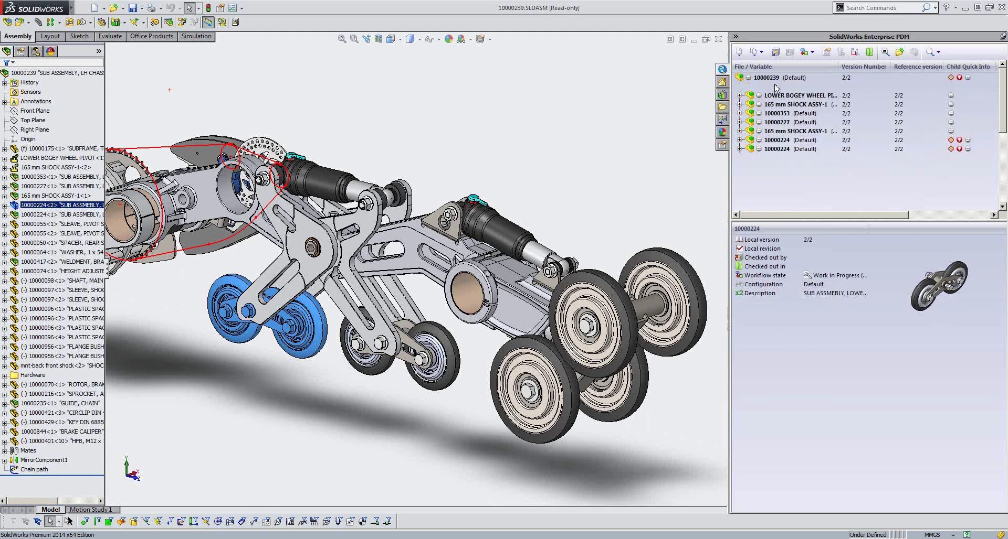
pyautogui.click(811, 53)
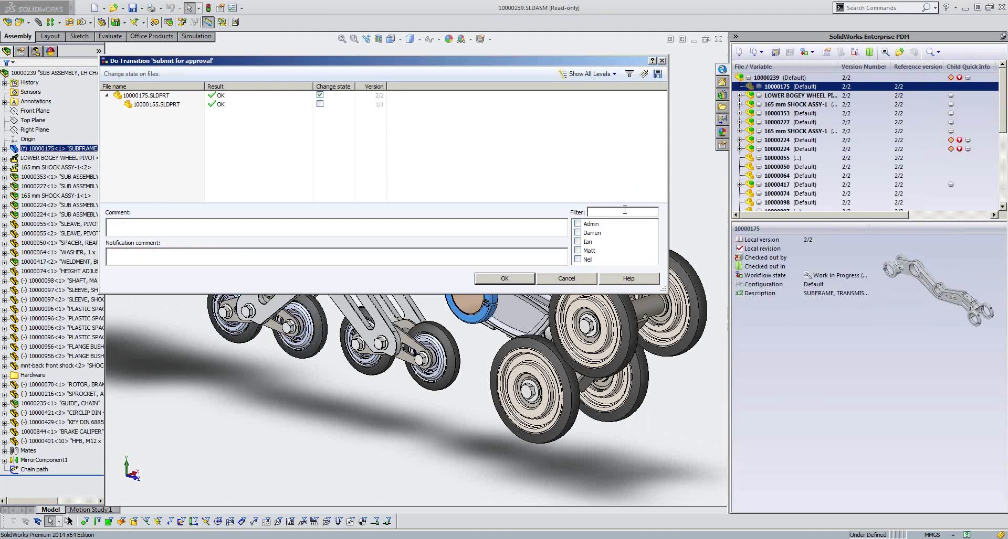
pyautogui.click(624, 212)
pyautogui.write('m')
pyautogui.click(570, 282)
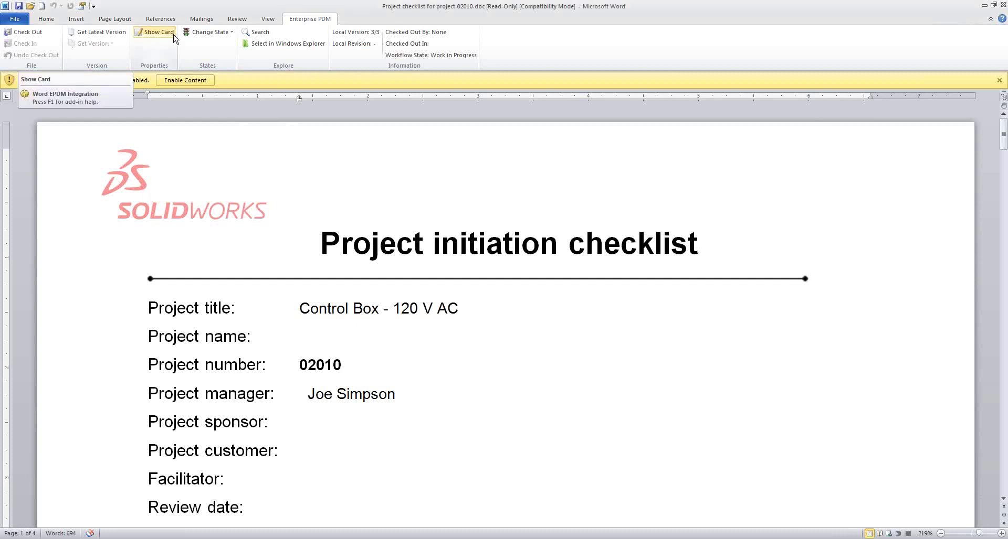
pyautogui.click(269, 32)
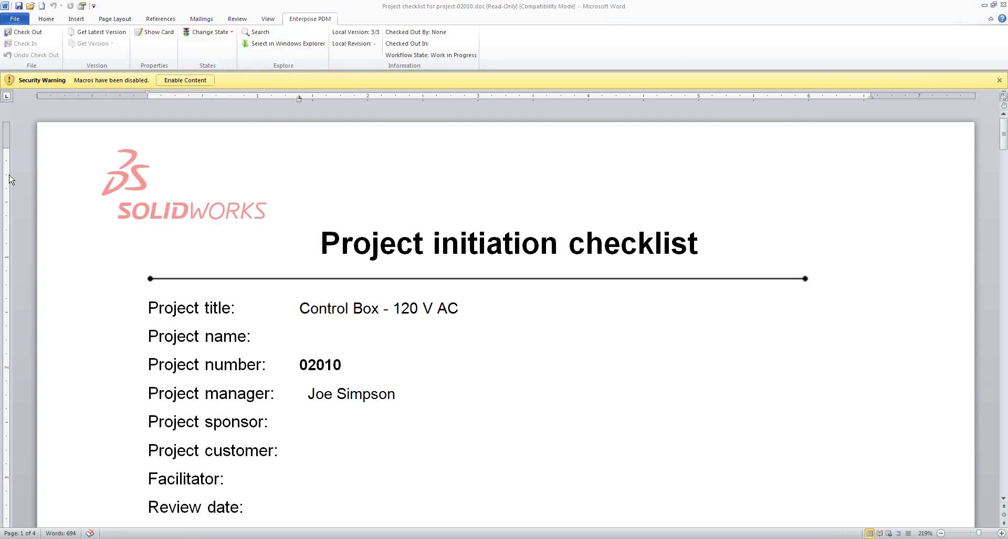